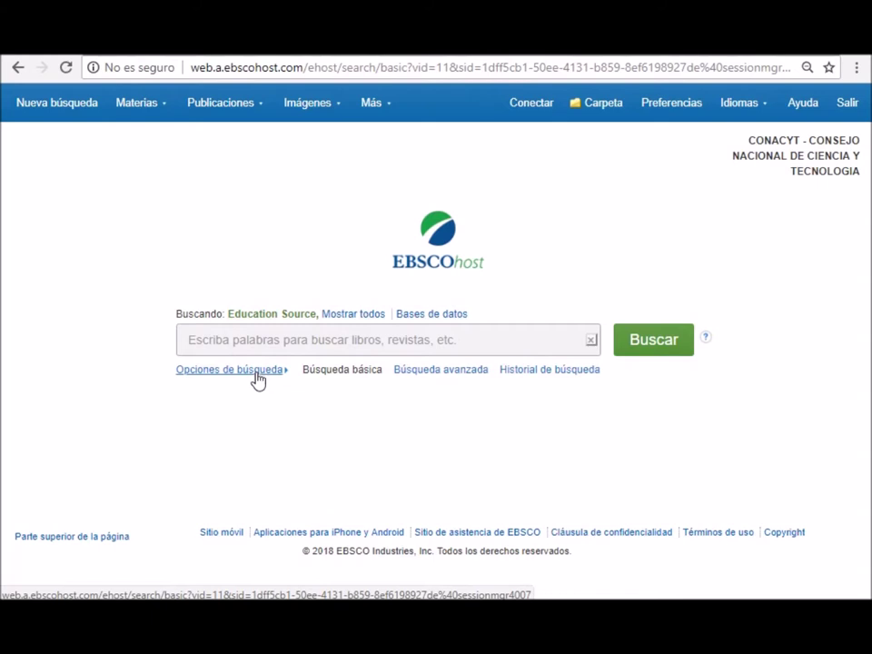
Step: Expand the basic search options and limit the results to full text (Texto completo)
click(258, 380)
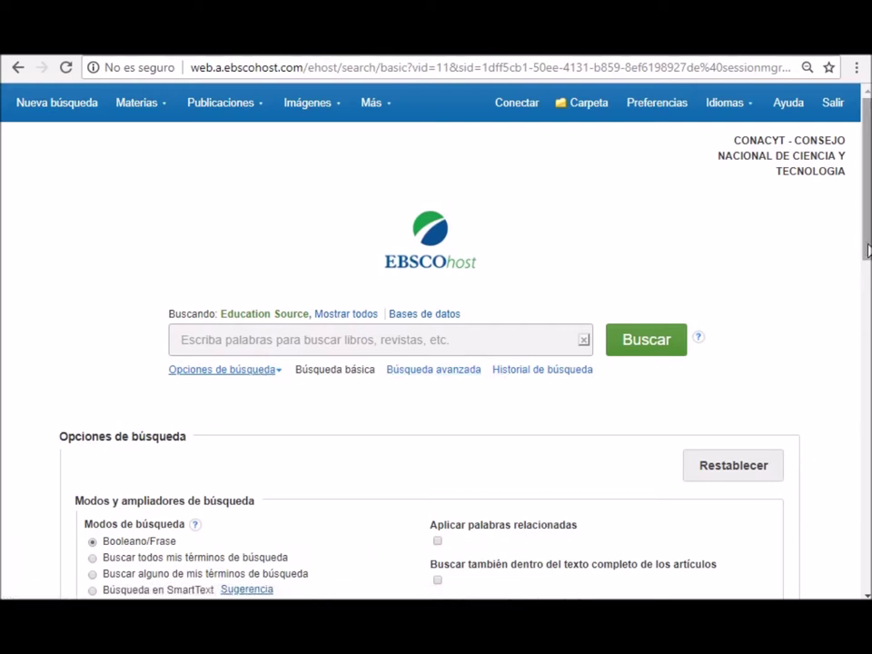
scroll(861, 320, down, 2)
scroll(435, 345, down, 1)
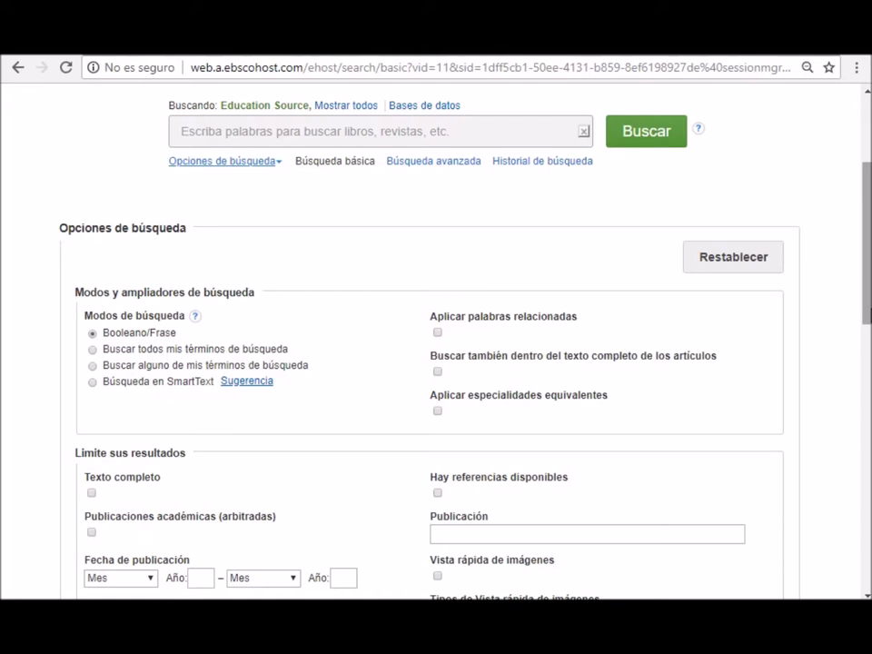
scroll(866, 273, down, 1)
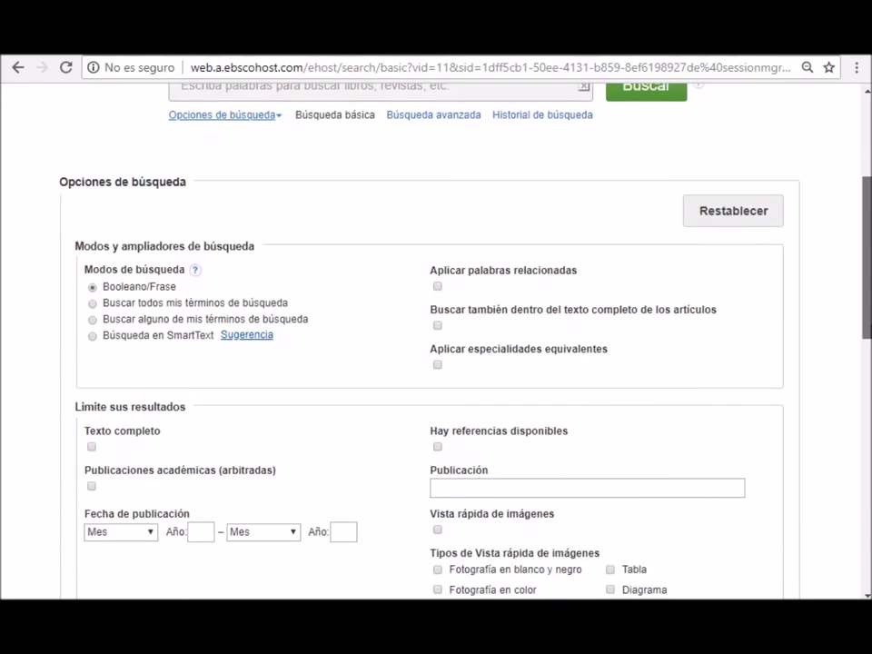
click(140, 434)
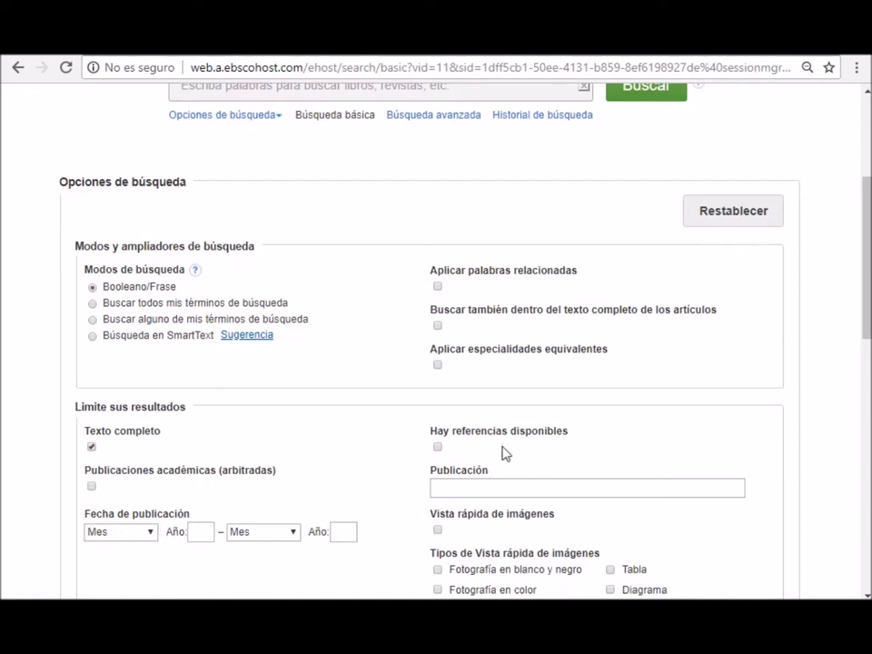
Step: Select Article as the document type in the special limiters for Education Source
scroll(868, 316, down, 3)
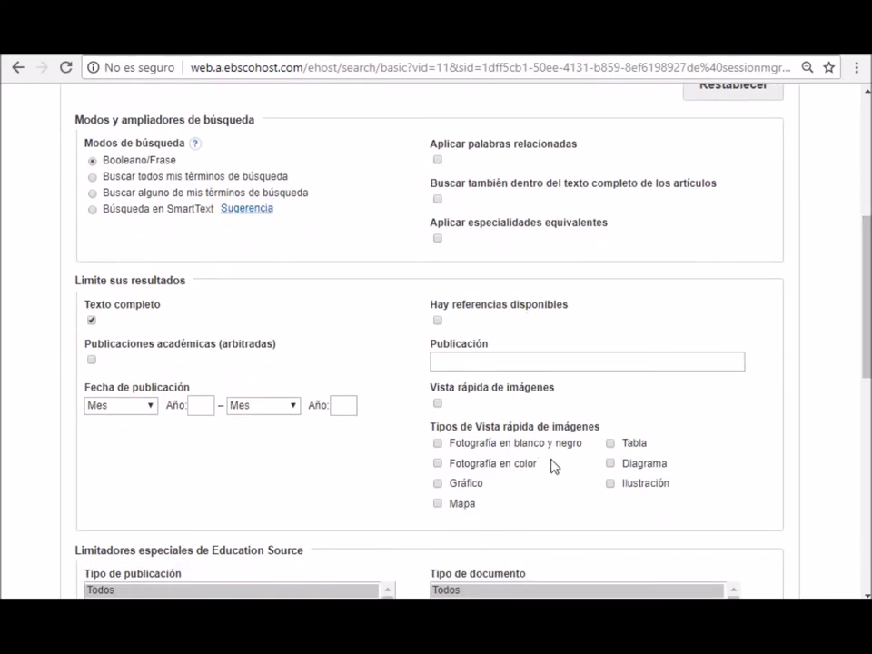
drag(864, 317, 864, 346)
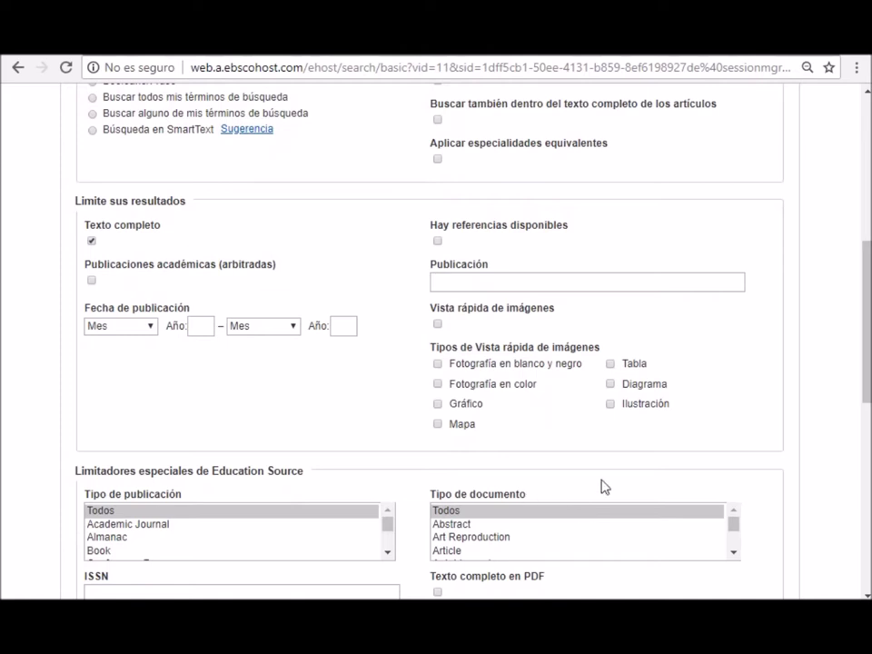
click(733, 553)
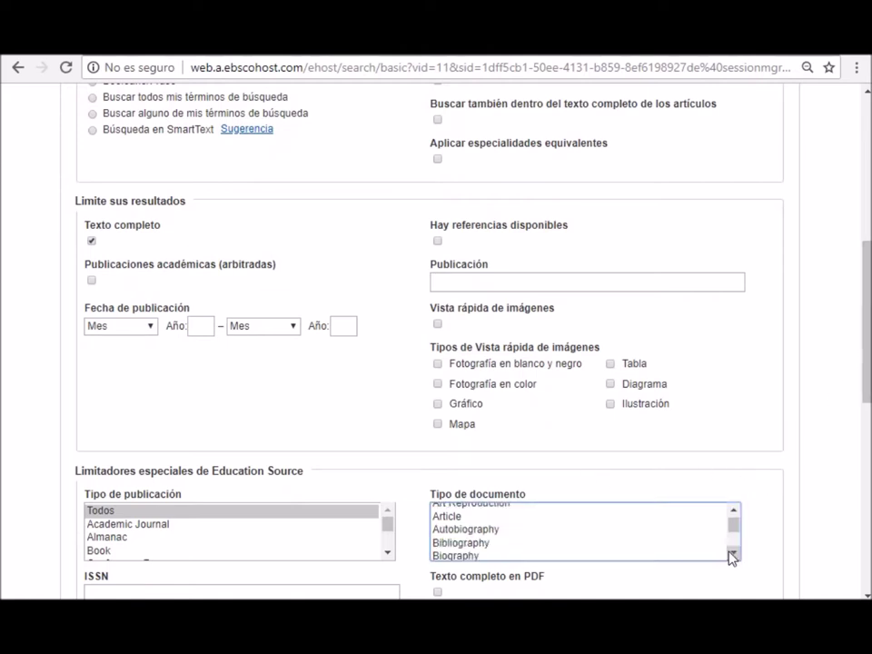
click(460, 517)
Step: Switch to the advanced search and enter "educacion superior" as the first search term
drag(864, 301, 866, 201)
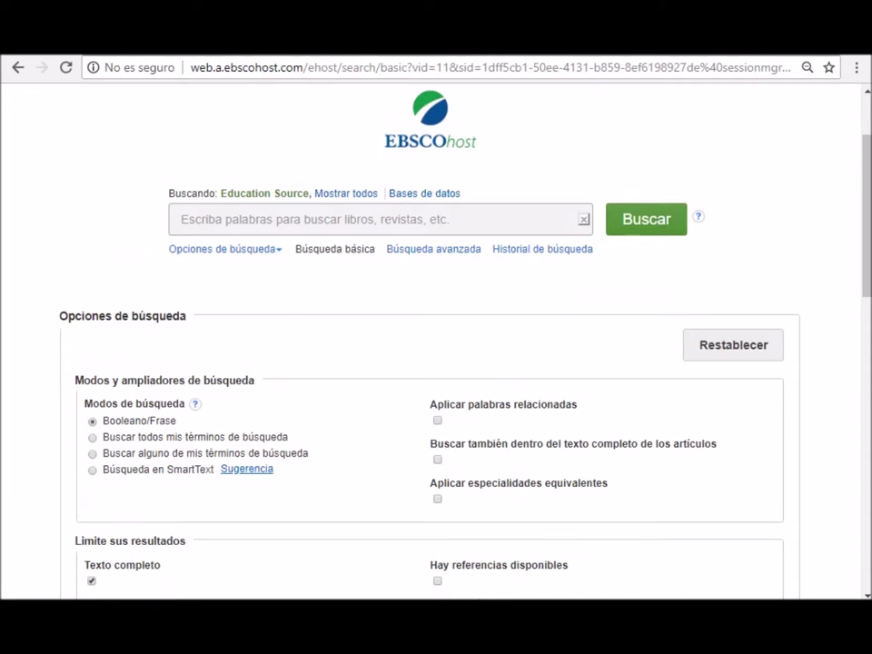
click(416, 253)
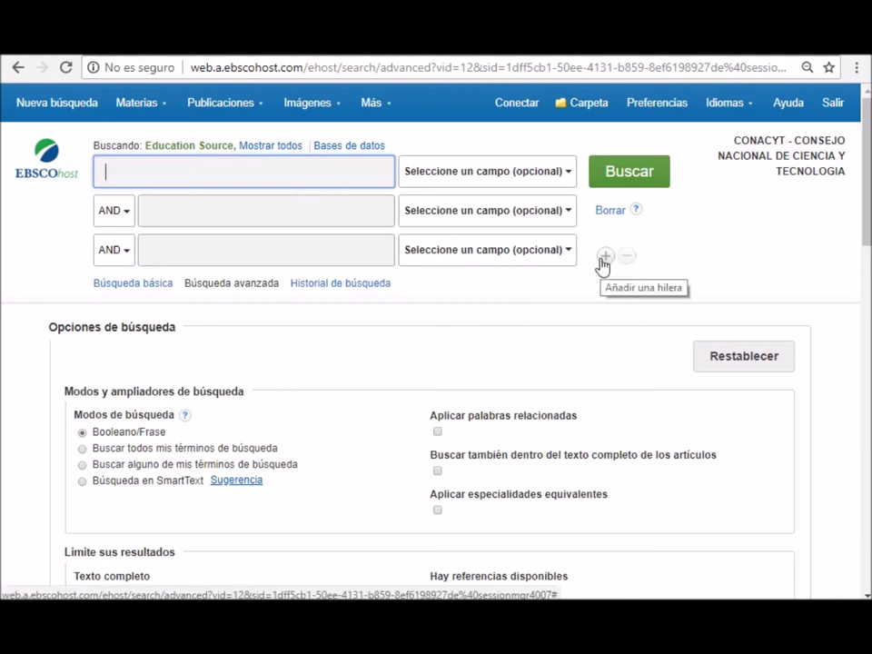
click(566, 174)
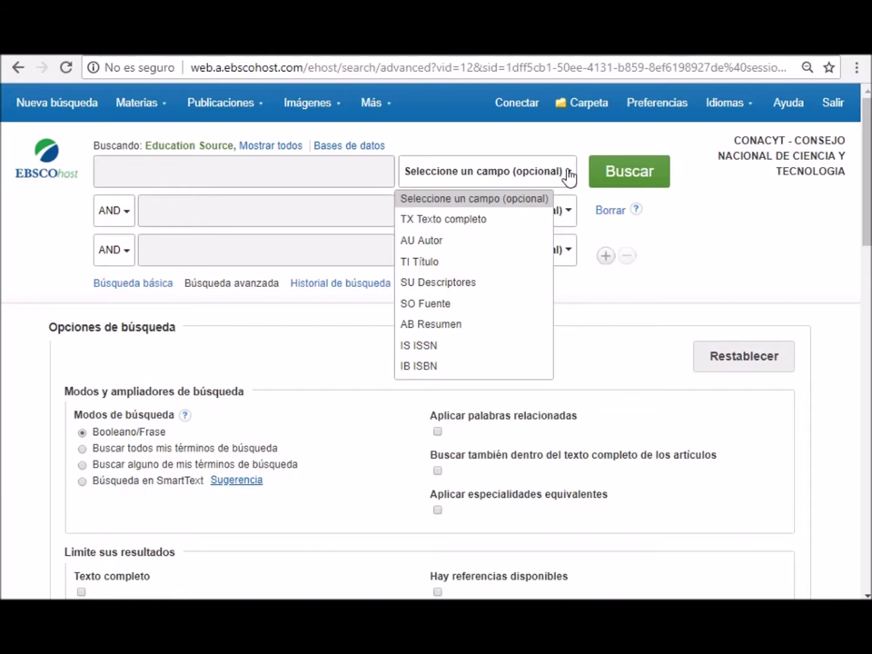
click(346, 175)
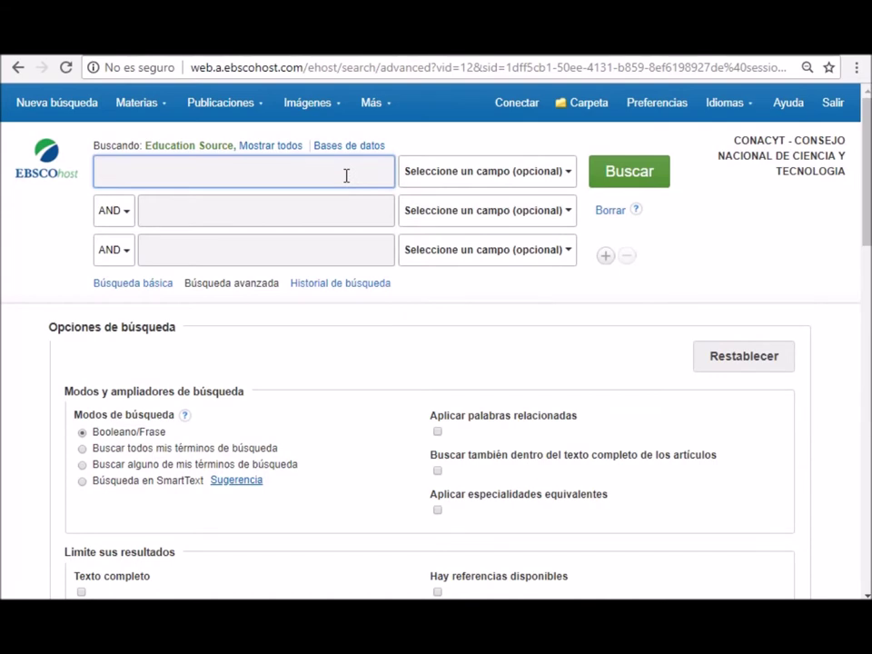
text(educacion)
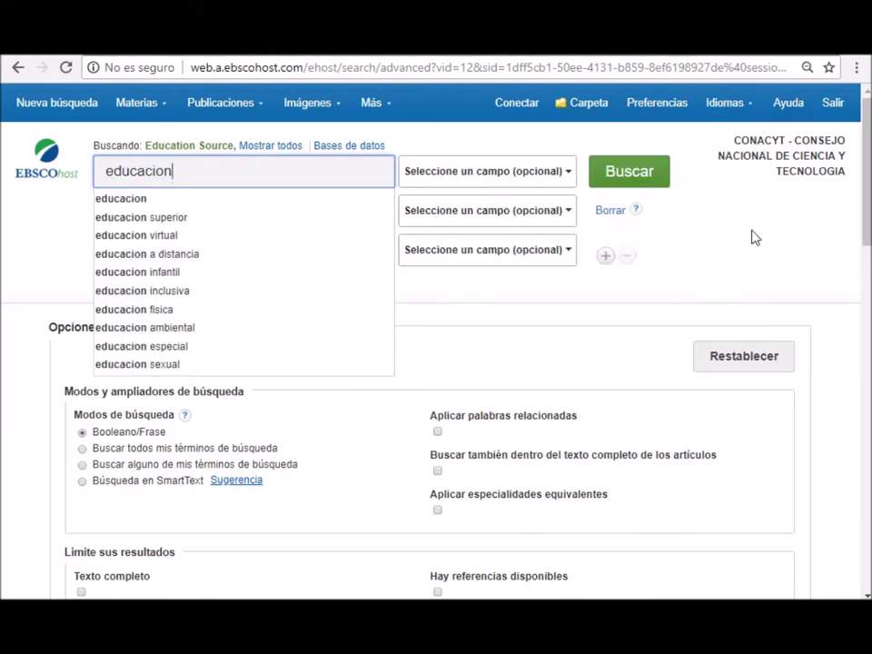
text( sup)
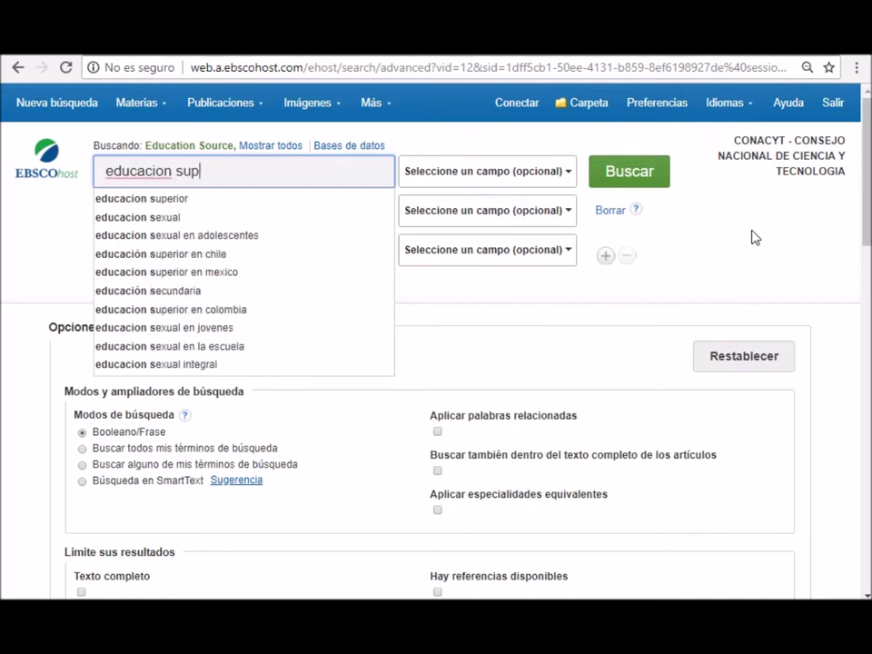
text(erior)
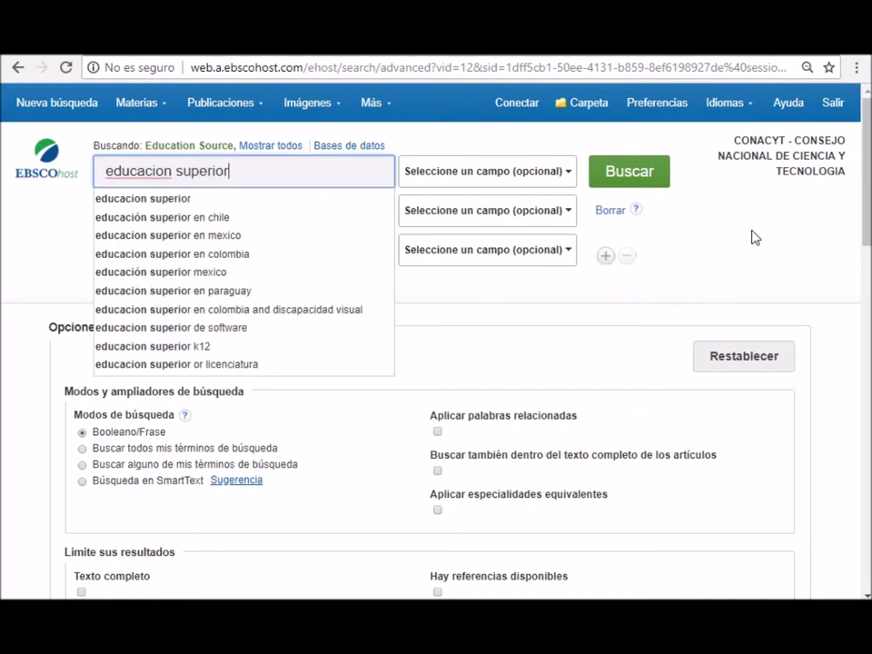
click(752, 238)
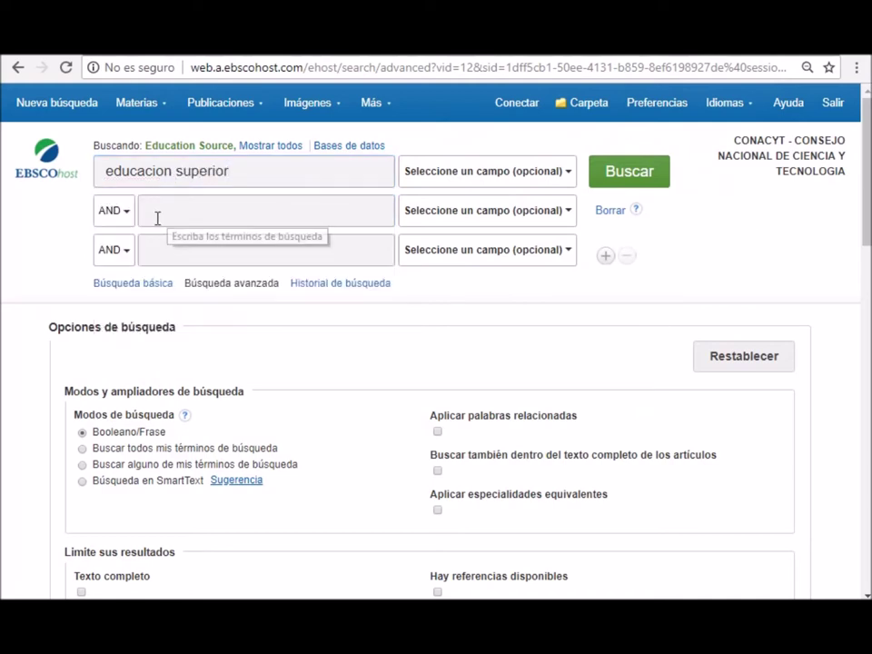
Step: Enter "españa" as the second search term, keeping the AND operator before it
click(129, 218)
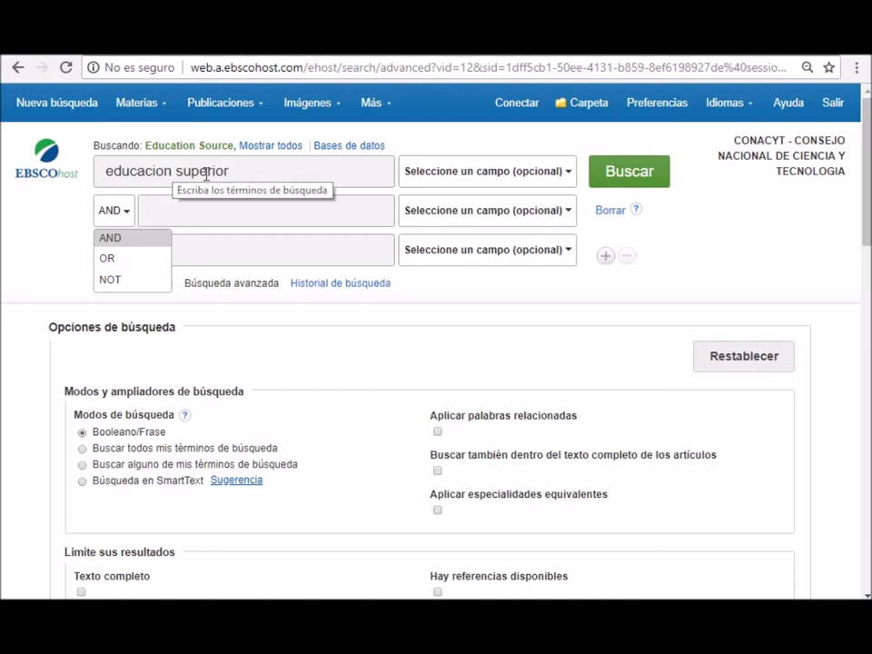
click(245, 167)
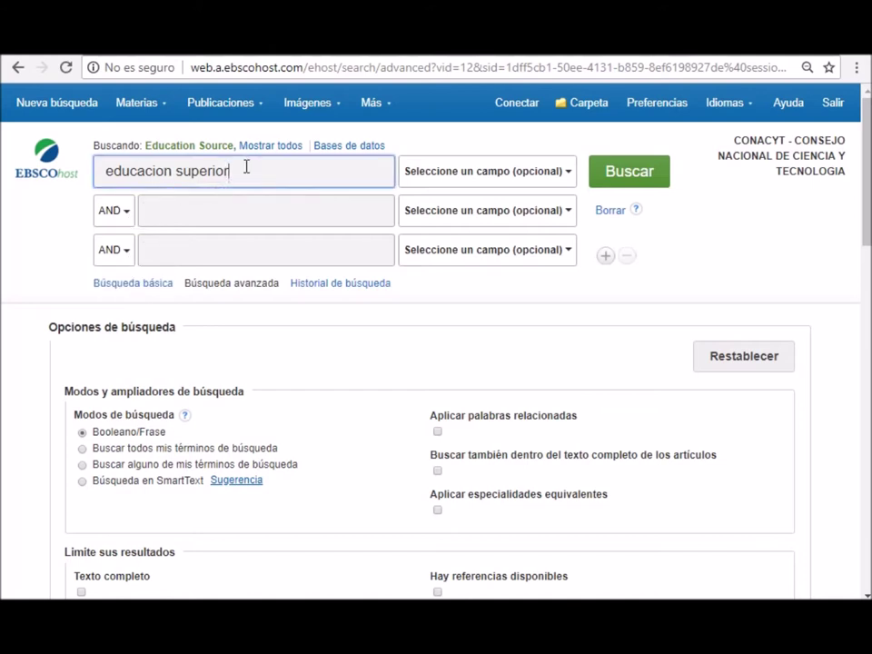
click(186, 203)
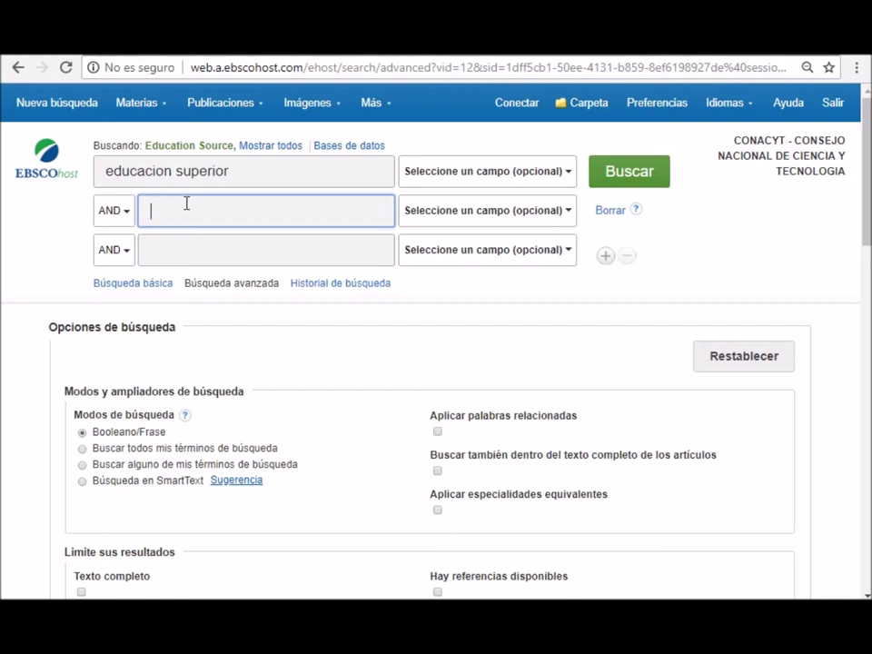
text(españa)
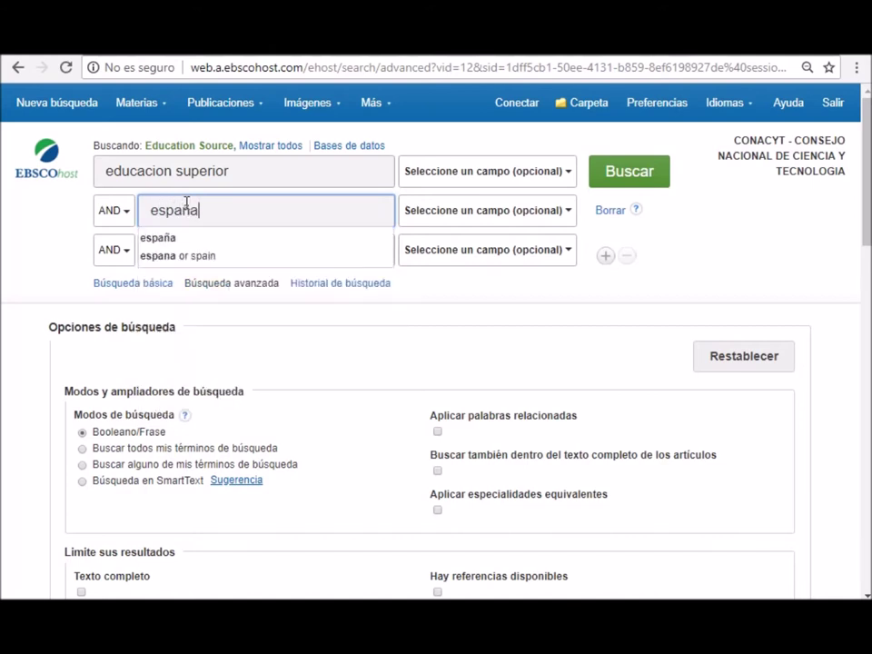
Step: Restrict the first search term to the TX Texto completo field
click(233, 173)
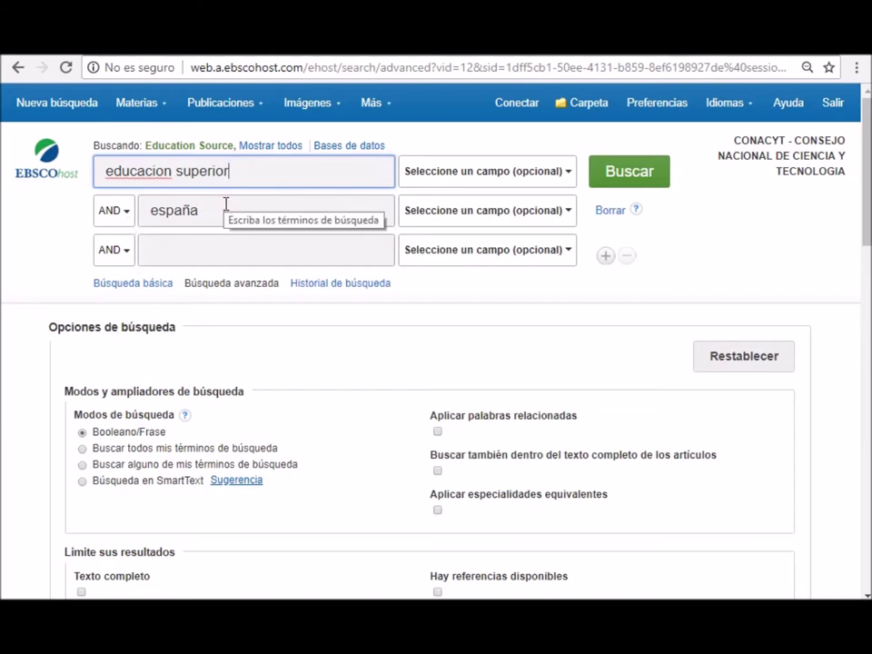
click(568, 171)
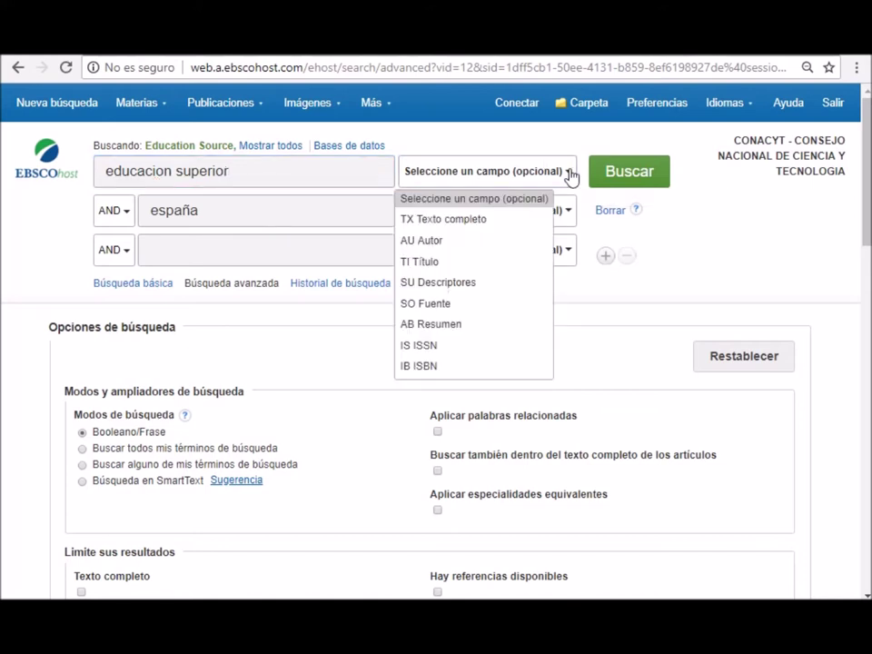
click(512, 219)
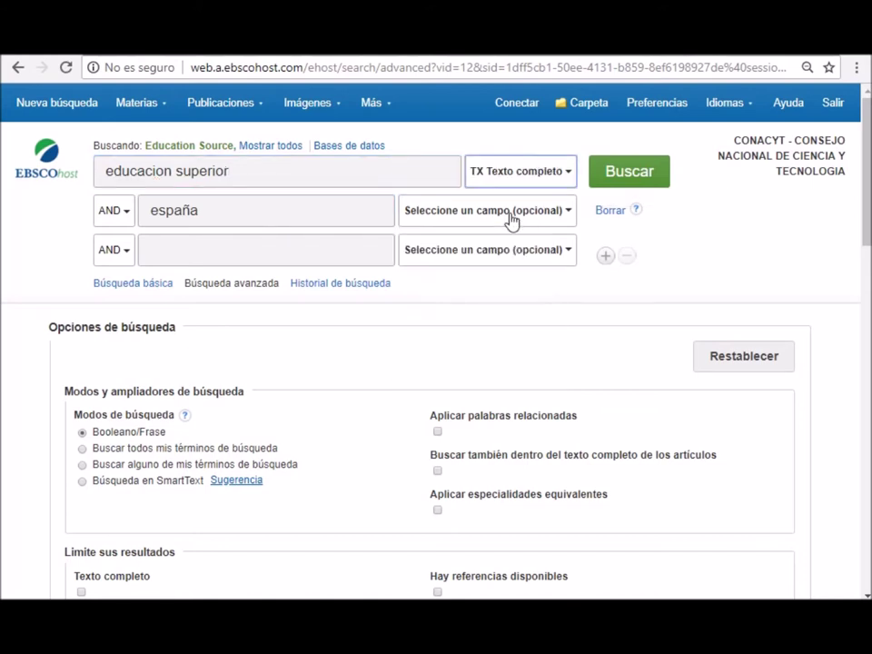
Step: Change the operator between "educacion superior" and "españa" to OR
click(130, 218)
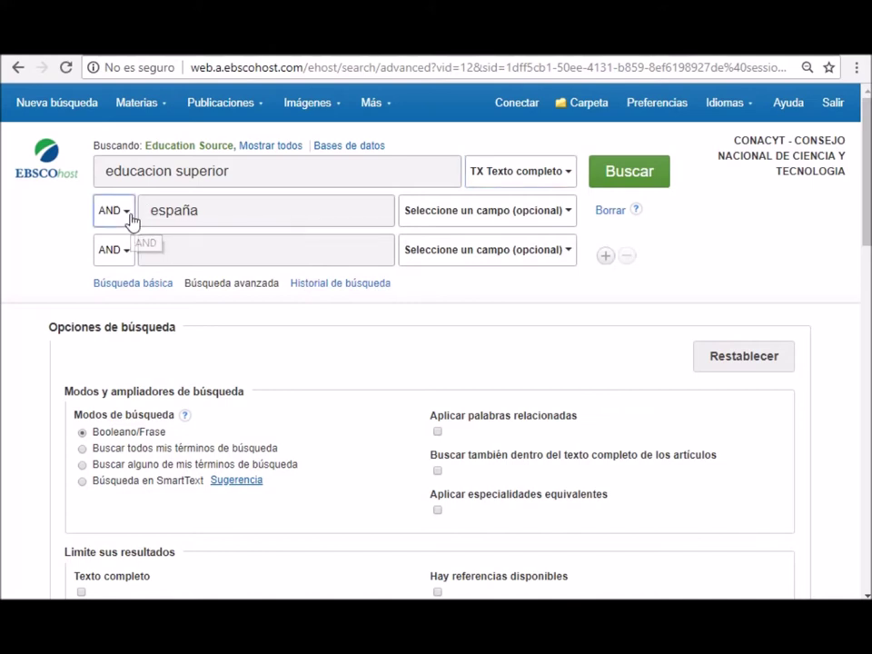
click(131, 221)
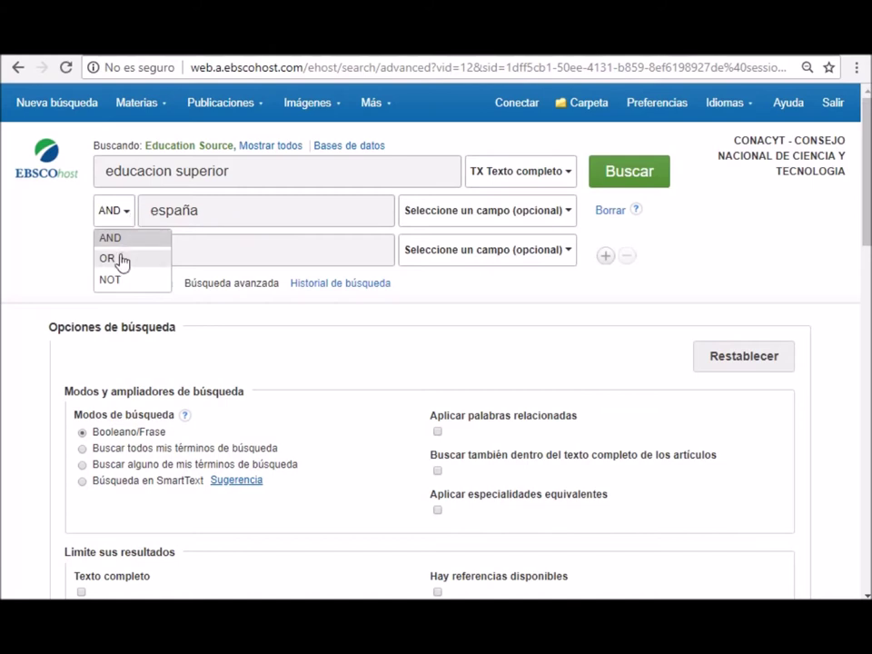
click(121, 259)
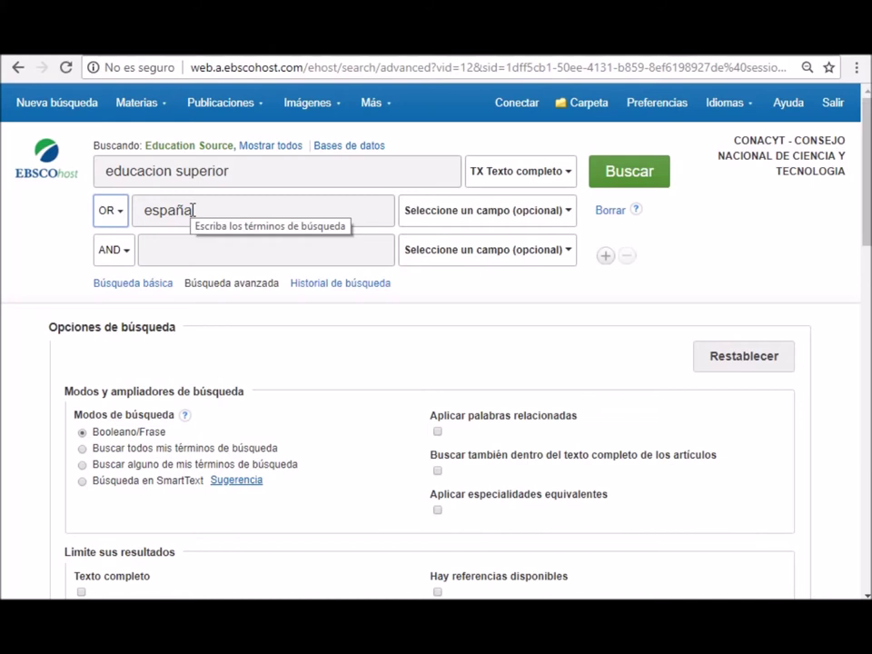
click(240, 172)
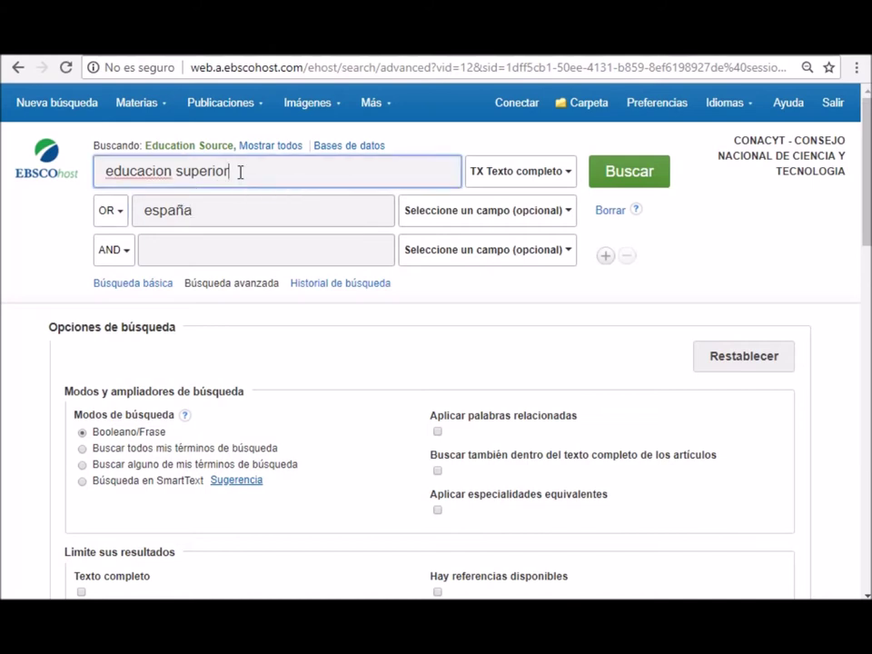
click(210, 207)
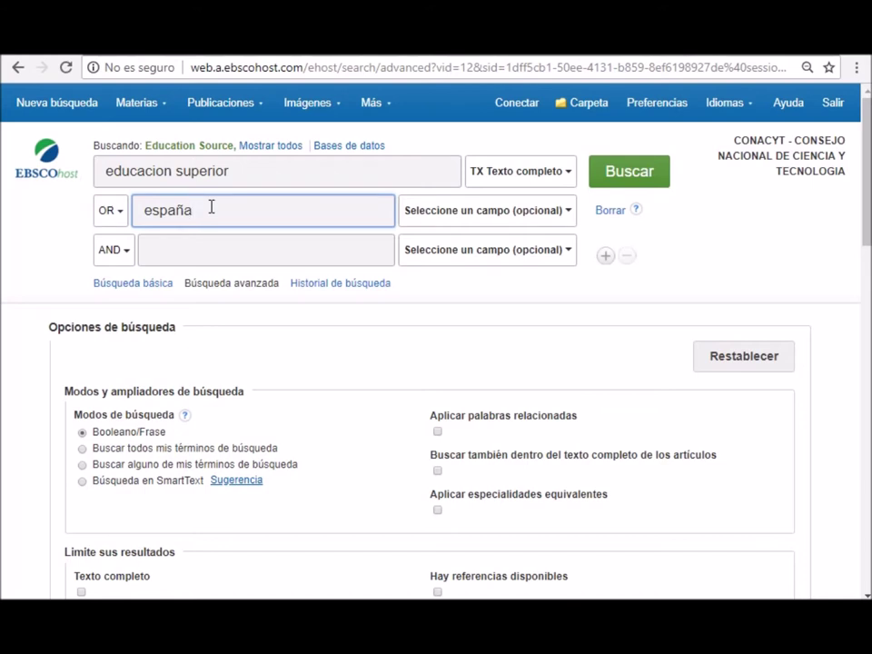
Step: Set the operator before "españa" to NOT to exclude that term
click(120, 213)
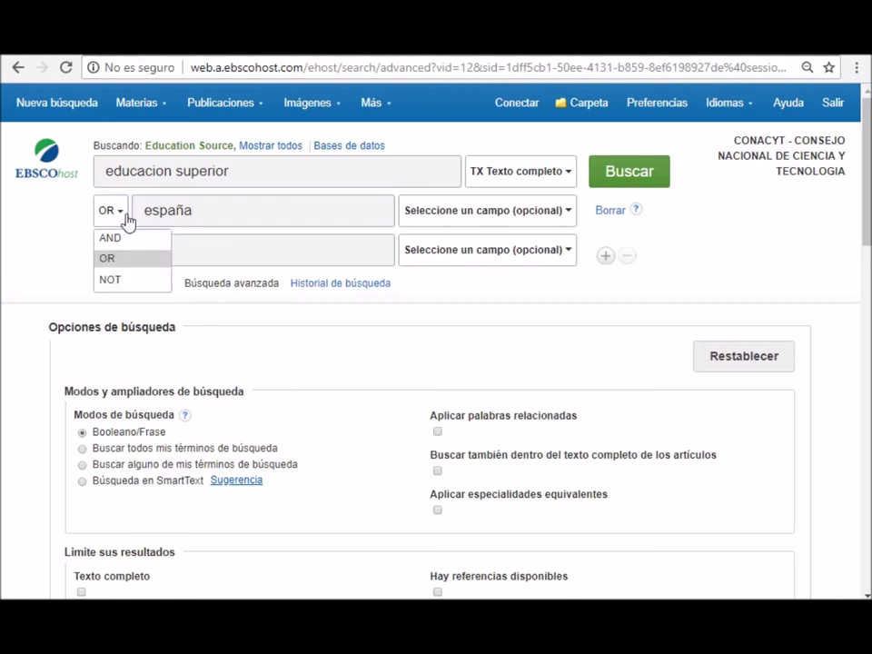
click(111, 279)
click(261, 172)
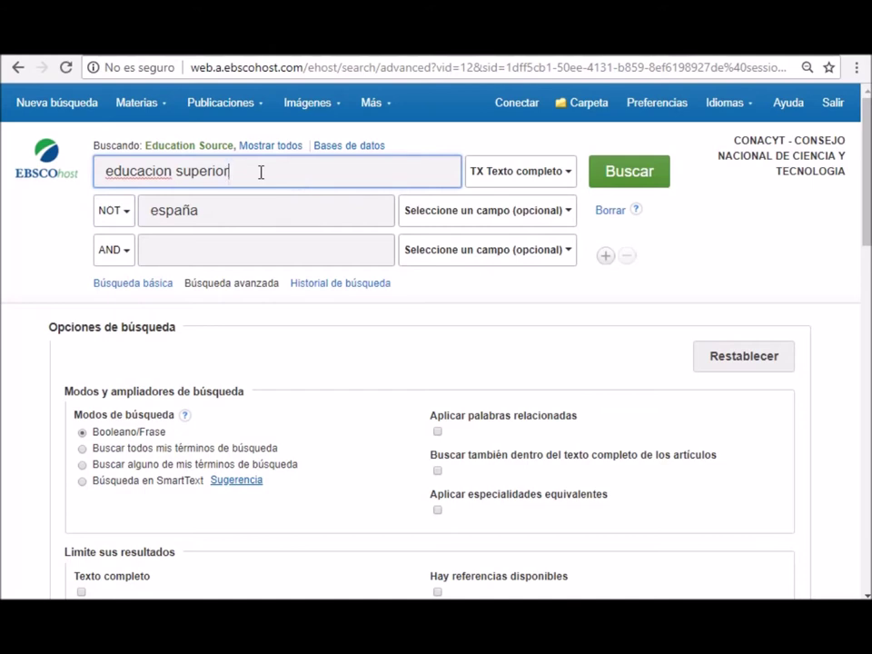
click(201, 211)
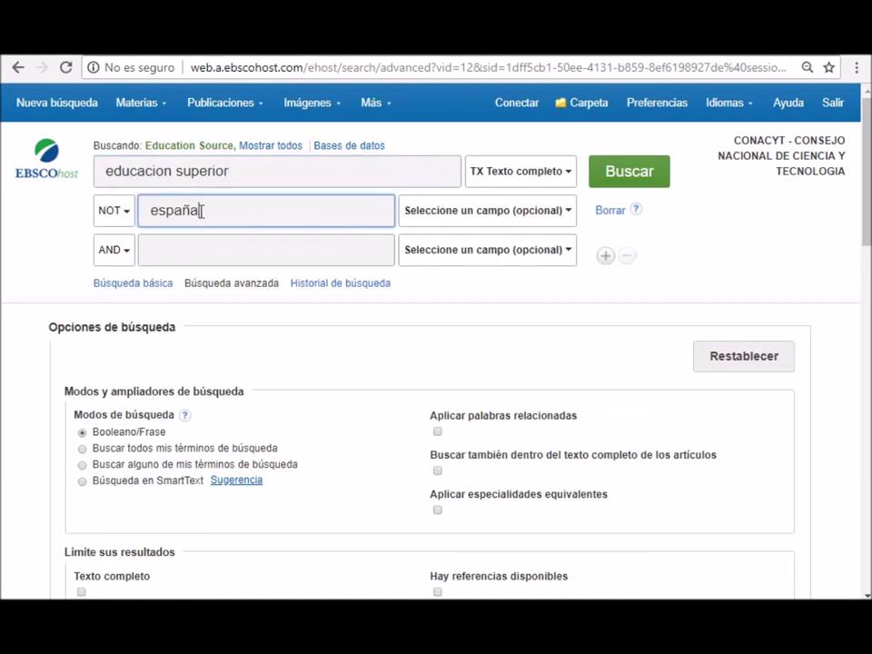
Step: Set the operator before "españa" to AND and run the advanced search
click(126, 214)
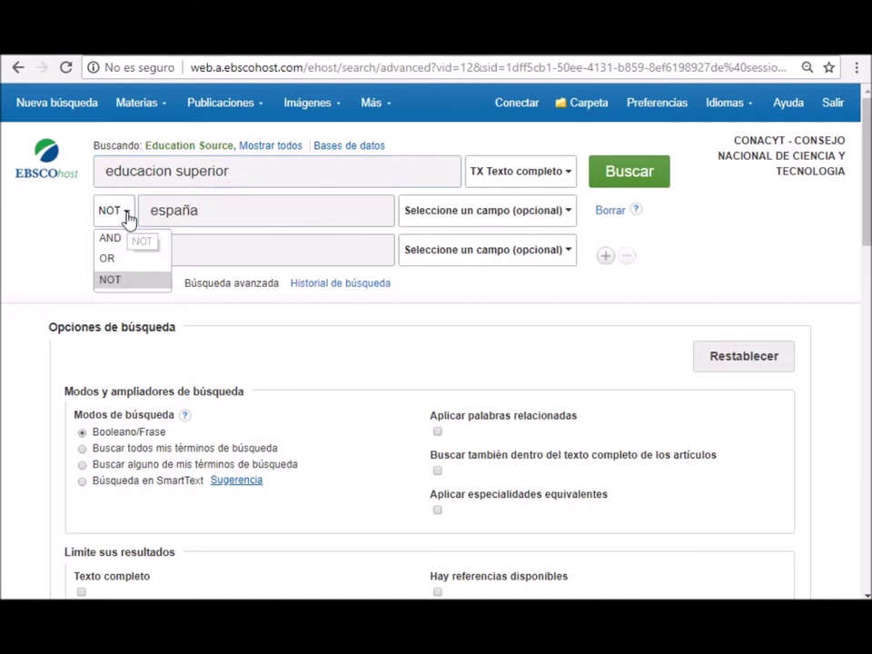
click(114, 239)
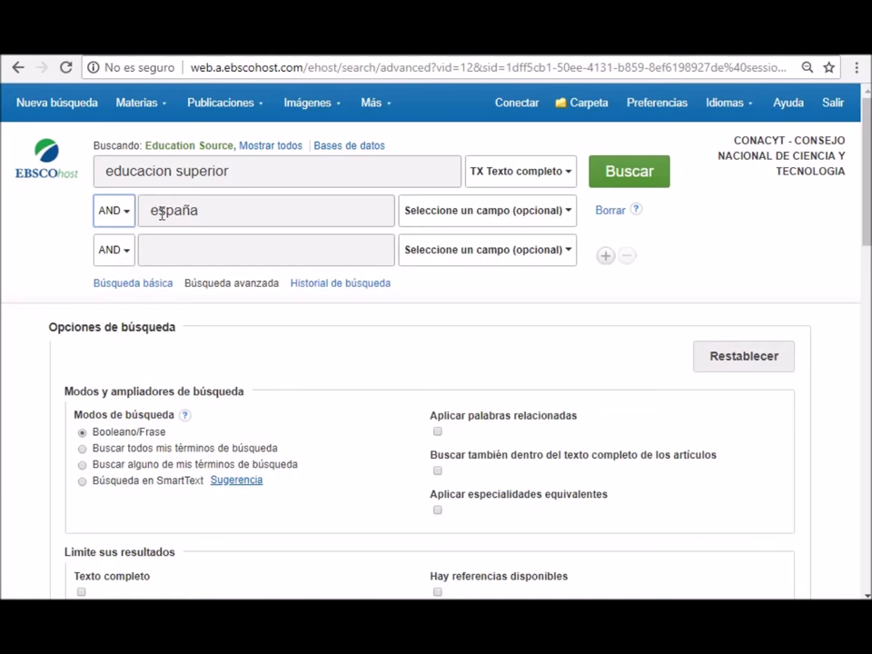
click(265, 178)
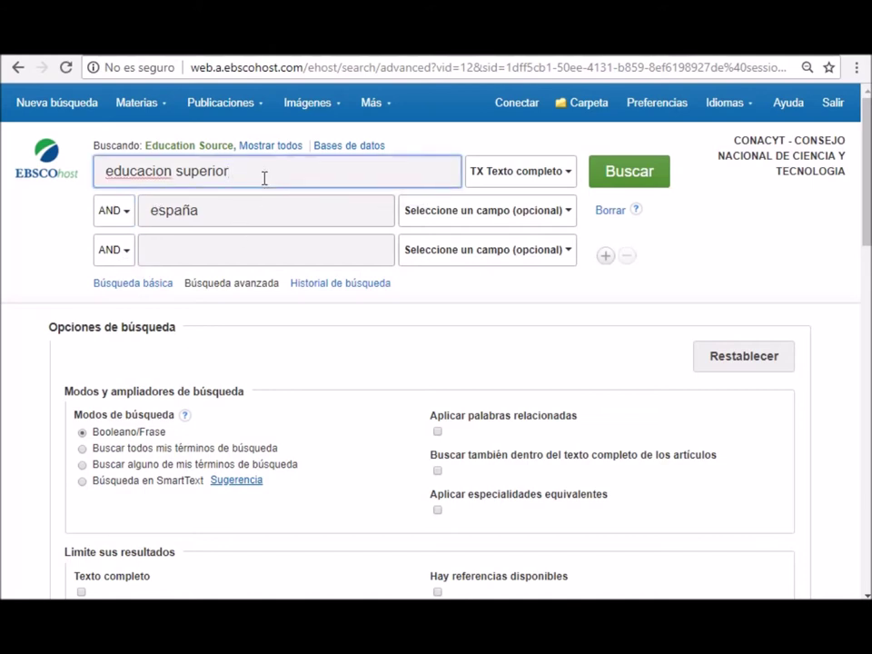
click(215, 210)
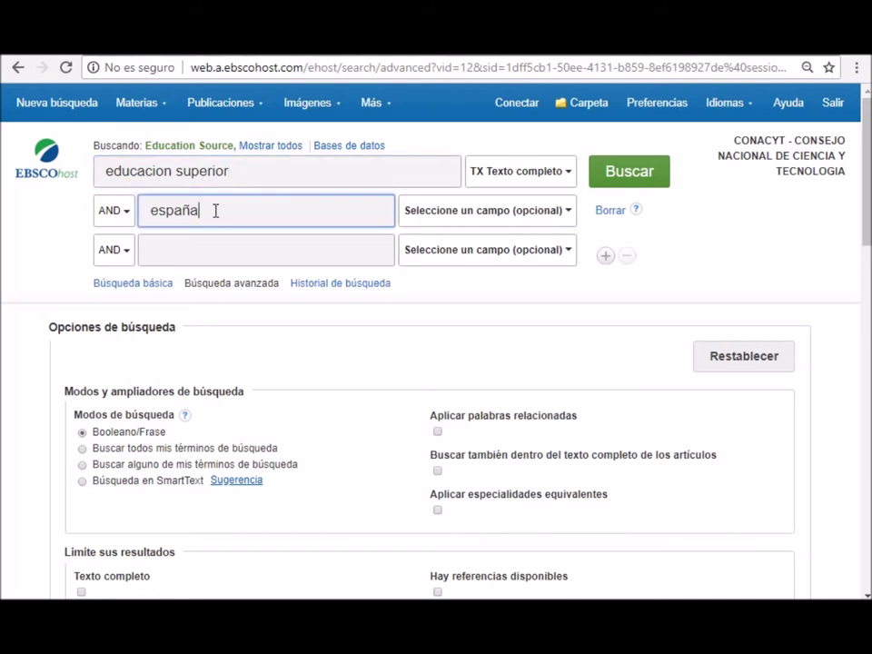
click(610, 184)
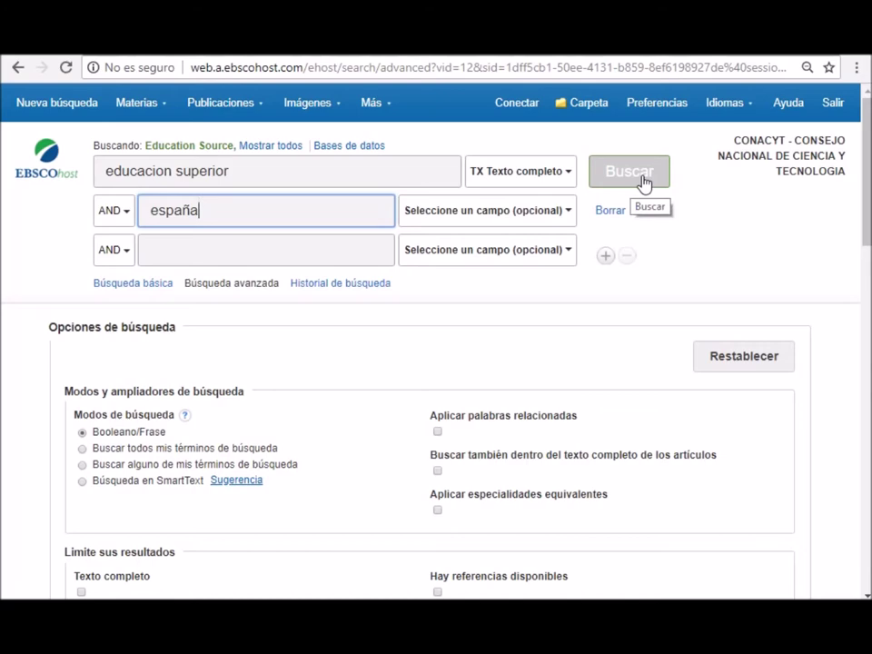
Step: Run the search for "educacion superior" AND "españa" and limit the results to Texto completo
click(643, 181)
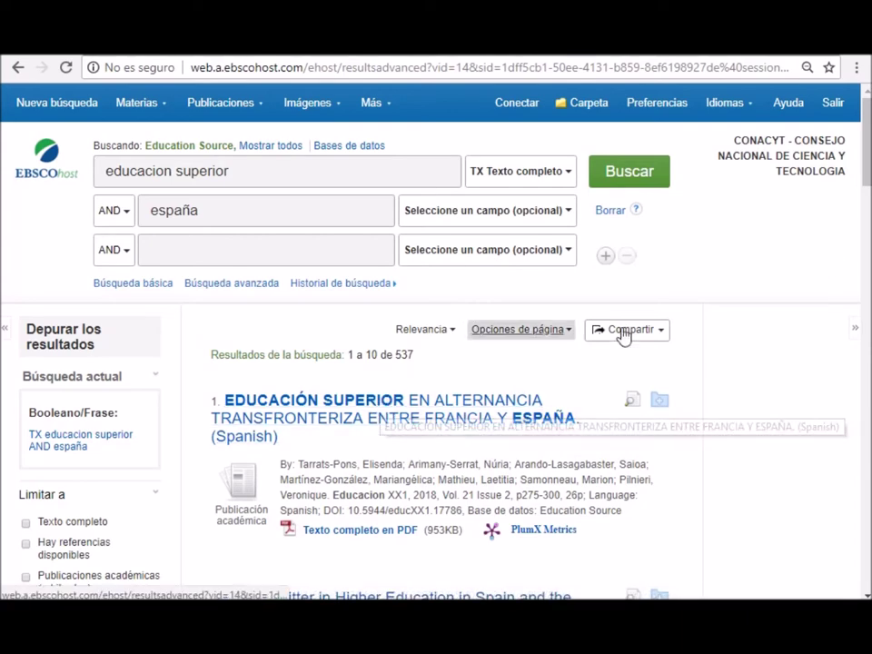
drag(868, 151, 867, 180)
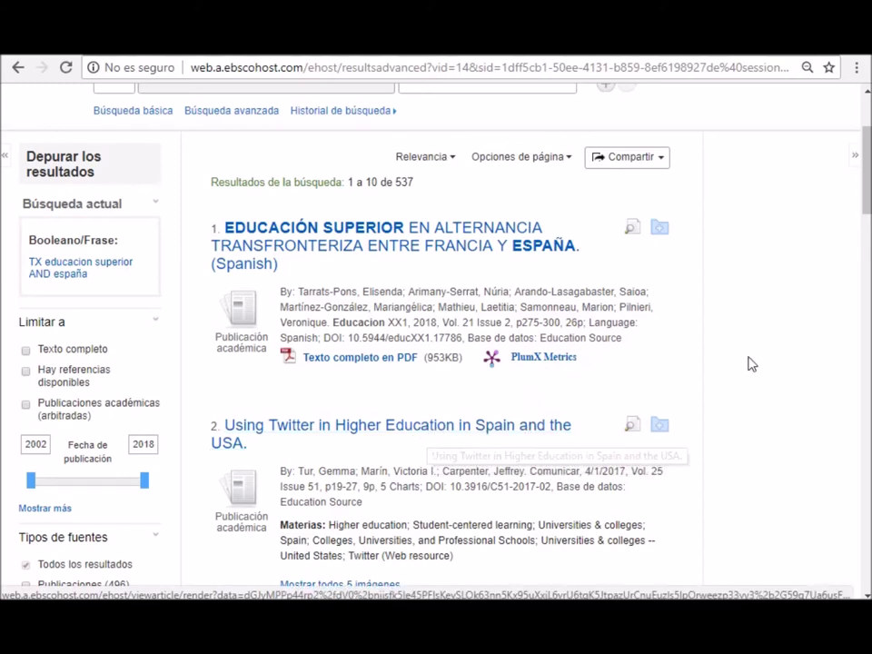
scroll(748, 364, down, 5)
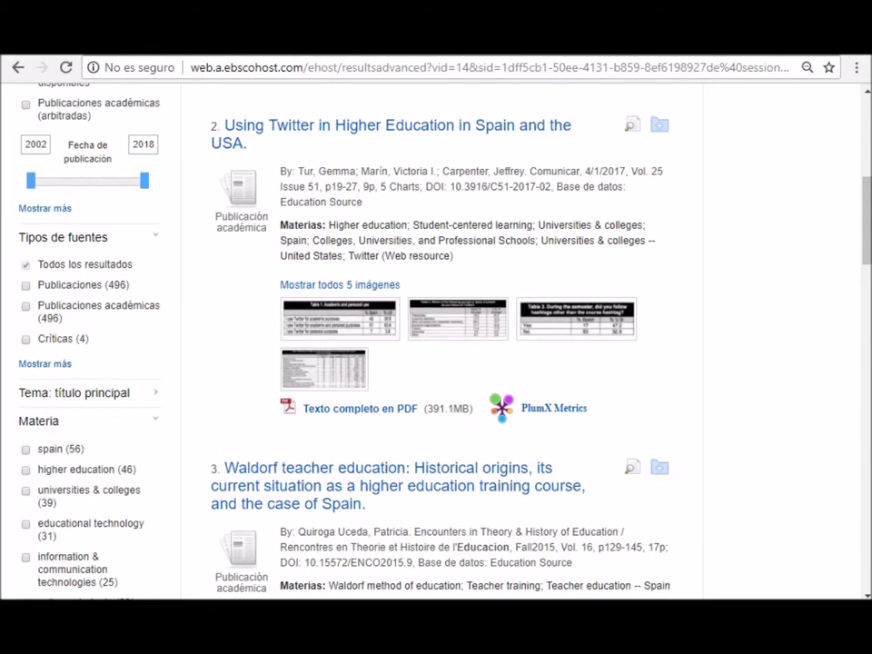
drag(869, 225, 869, 164)
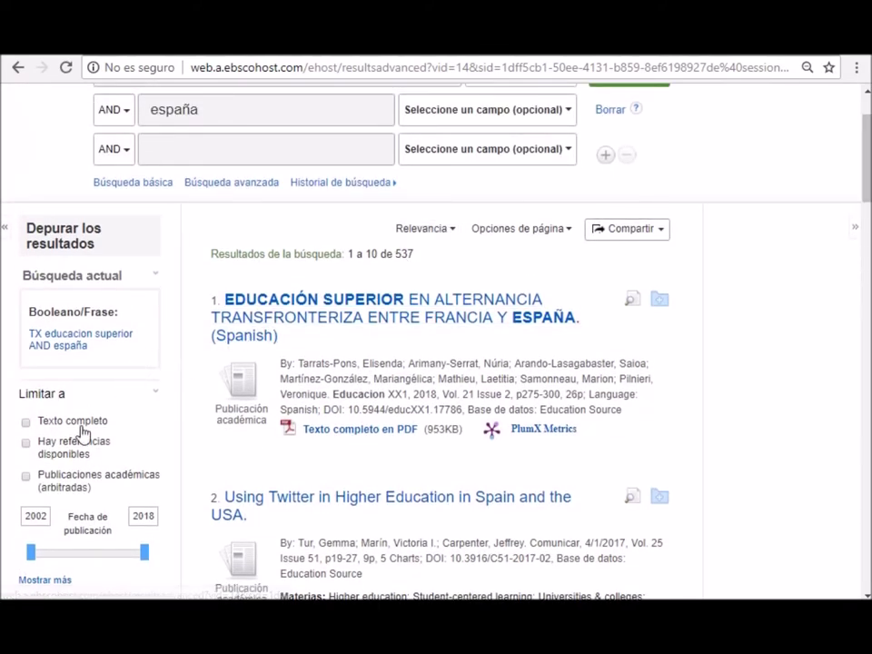
click(25, 422)
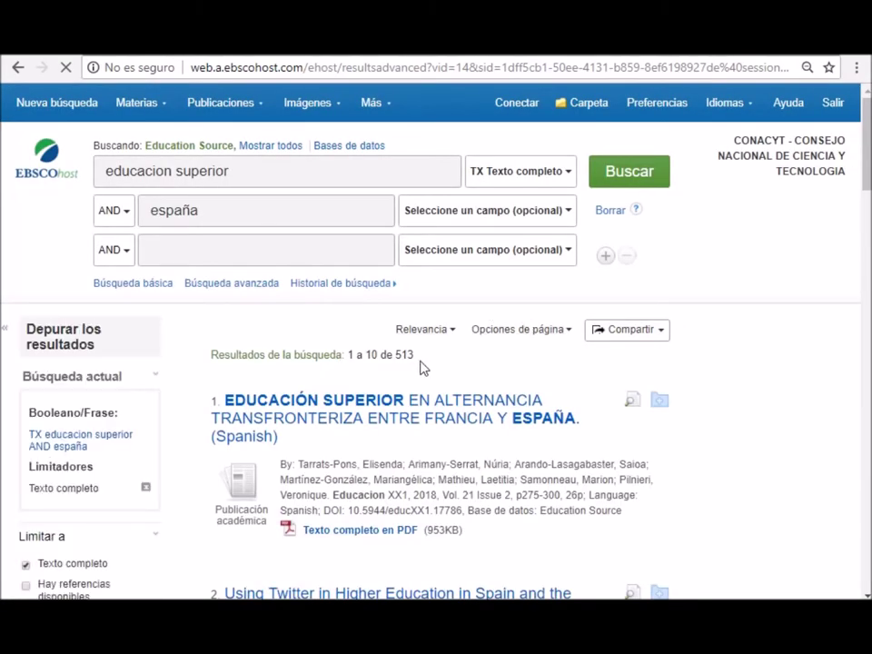
Step: Narrow the publication date range of the results to 2013 through 2018
drag(866, 172, 852, 208)
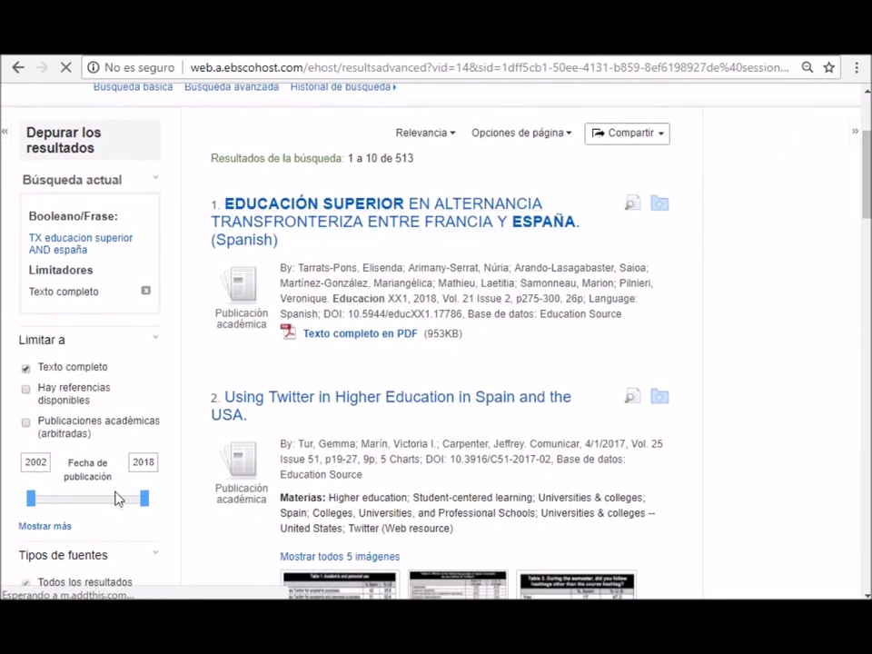
drag(30, 500, 106, 511)
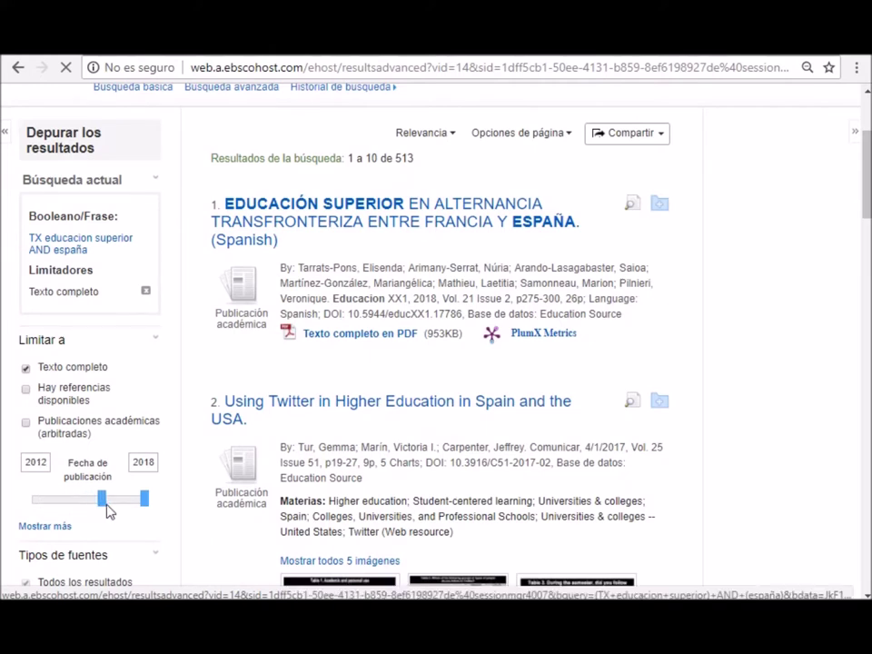
drag(108, 504, 110, 508)
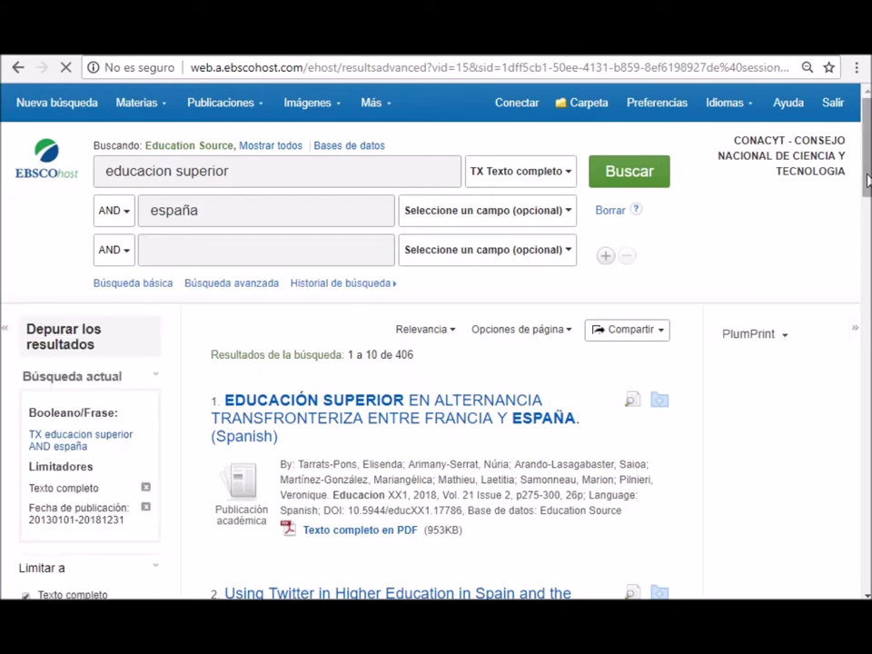
Step: Limit the results to Publicaciones académicas (arbitradas)
drag(867, 179, 867, 201)
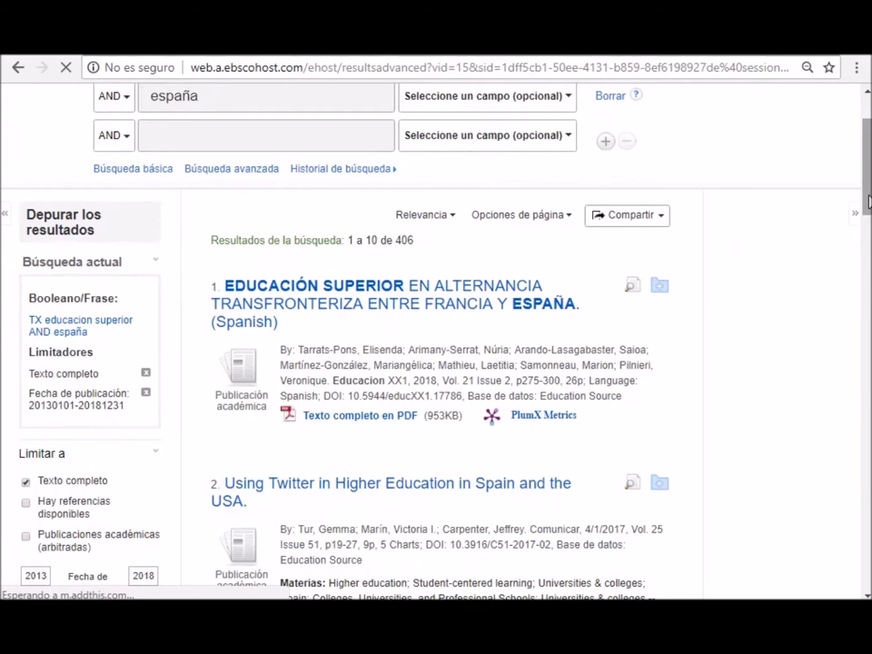
drag(867, 201, 868, 223)
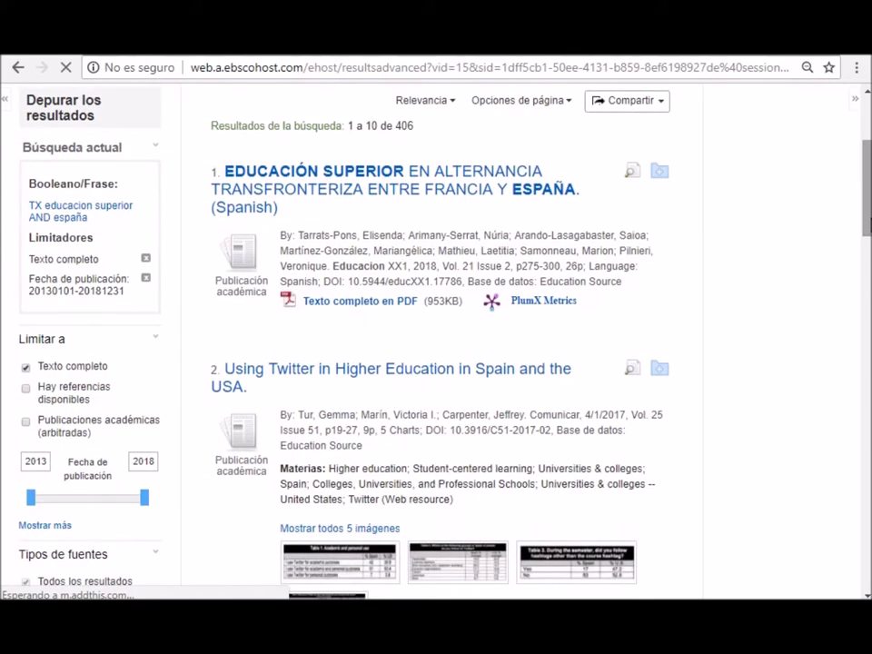
click(27, 423)
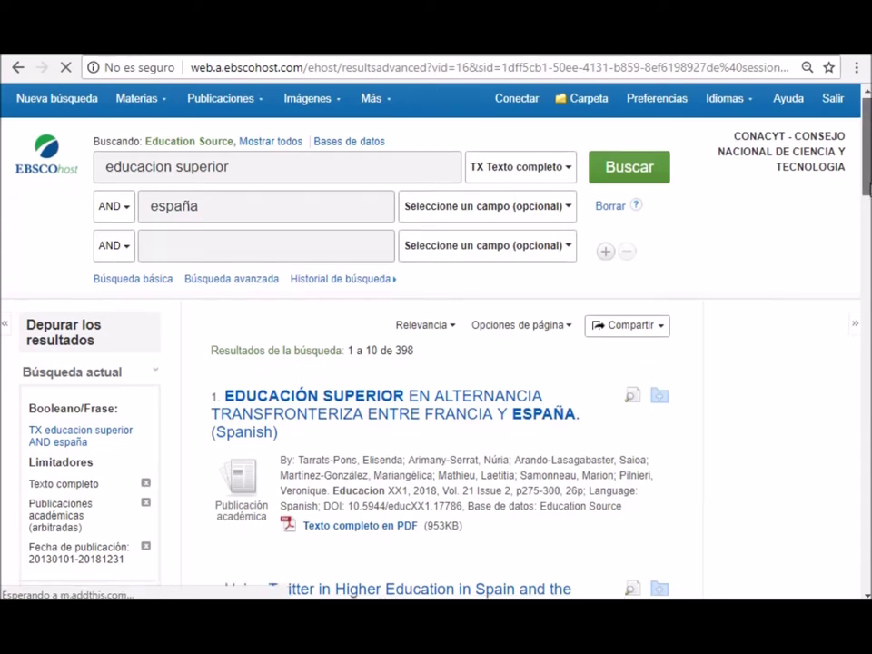
Step: Filter the results by the Materia "learning" and look through the narrowed article list and its remaining filters
scroll(868, 154, down, 6)
scroll(436, 345, down, 2)
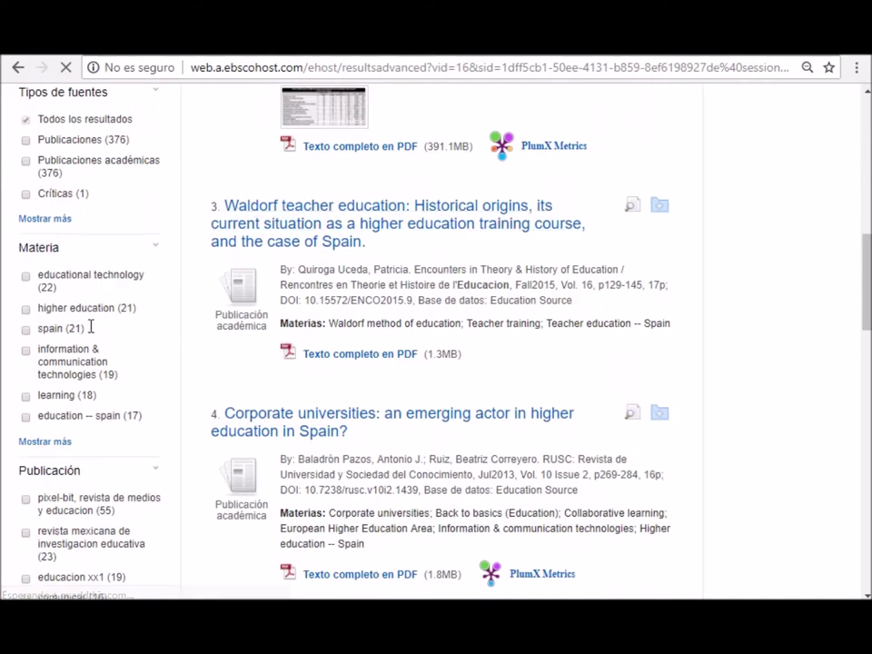
click(25, 400)
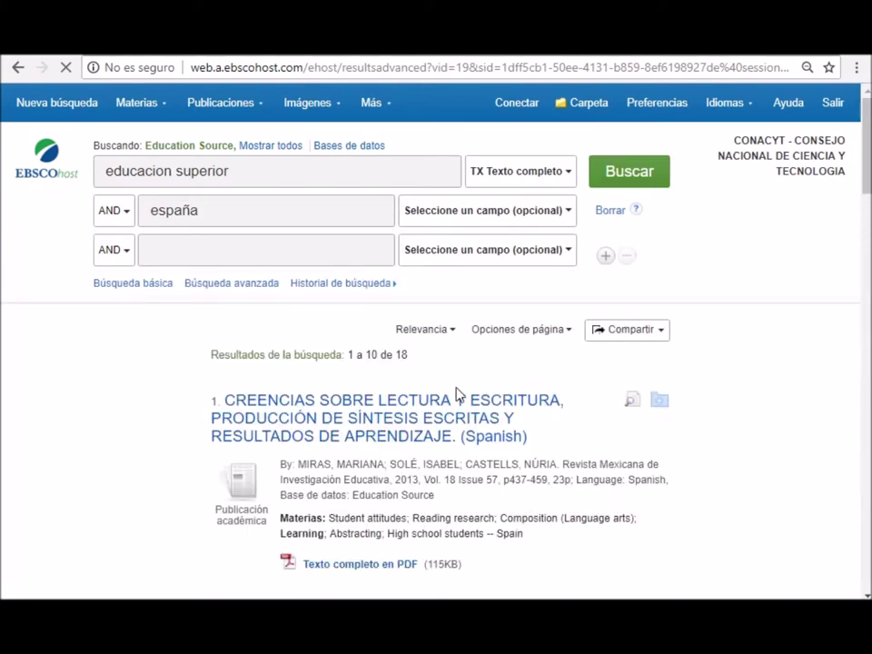
scroll(864, 134, down, 10)
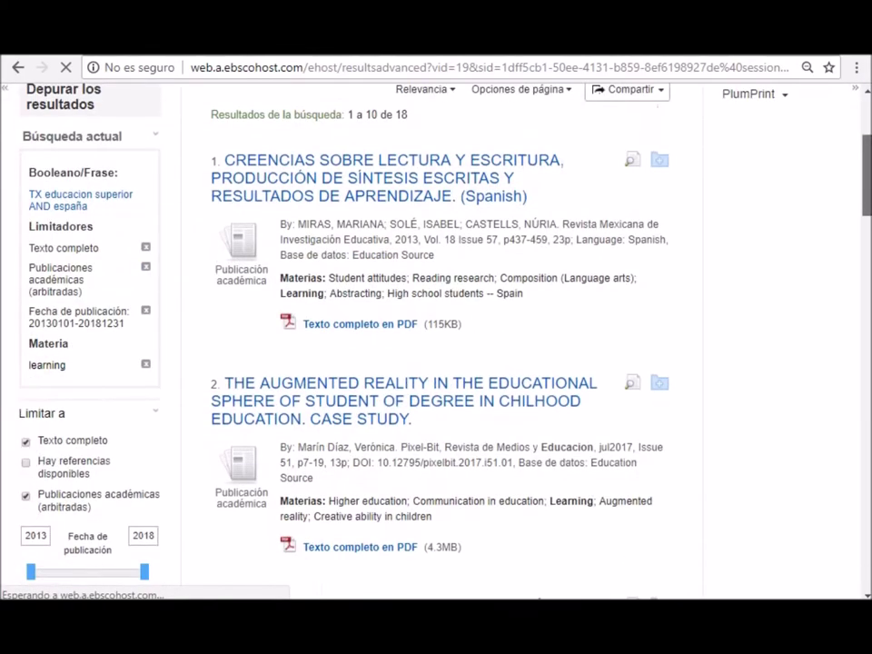
scroll(436, 345, down, 4)
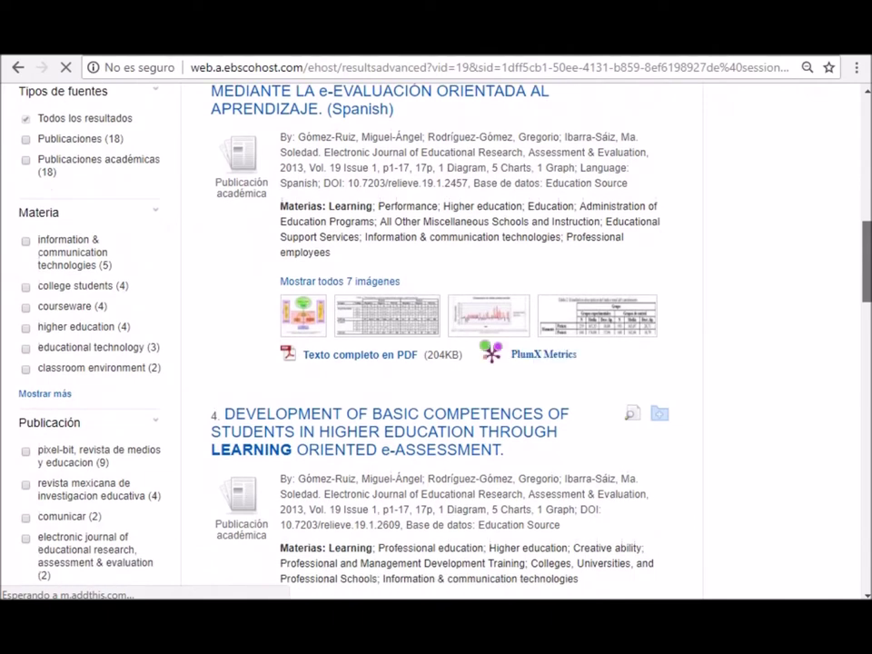
scroll(436, 345, up, 1)
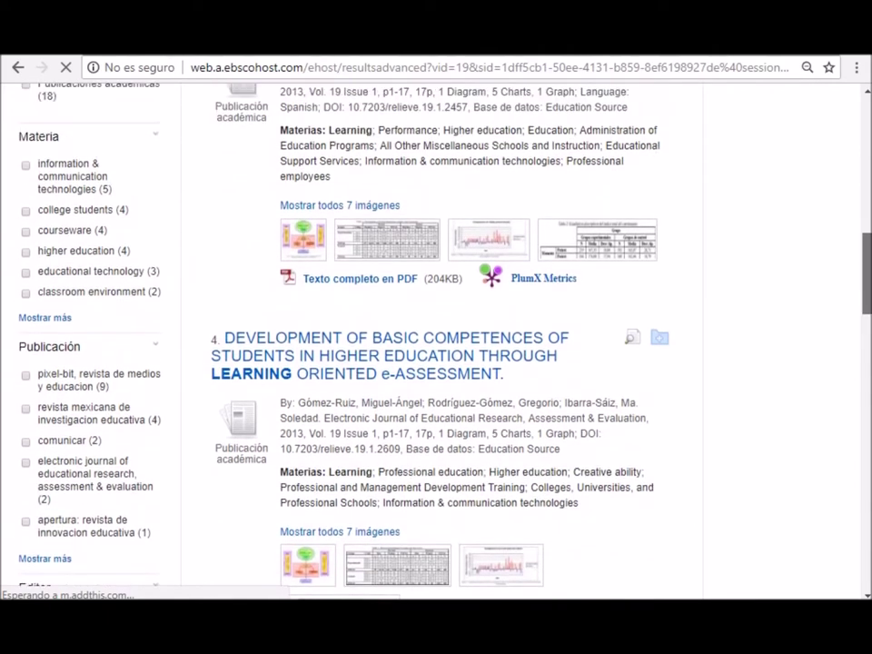